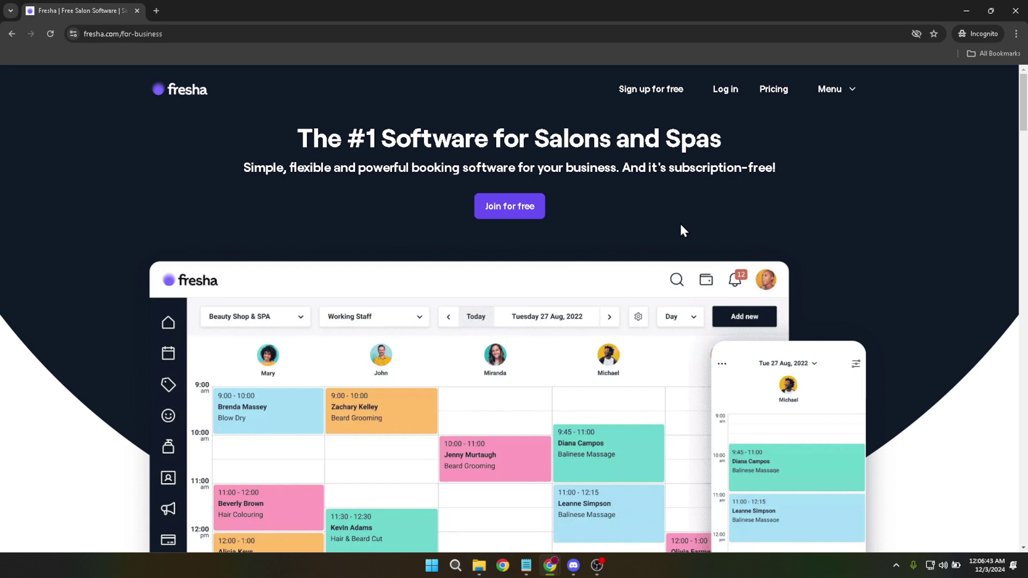
Log in to the Fresha business account with the existing Google account, accepting the cookie notice
click(726, 96)
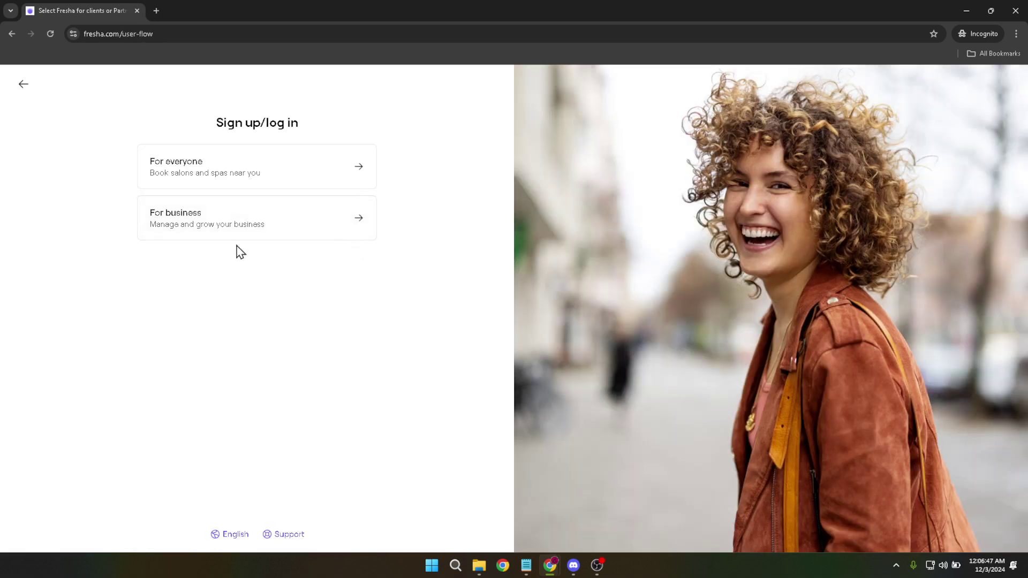
click(179, 220)
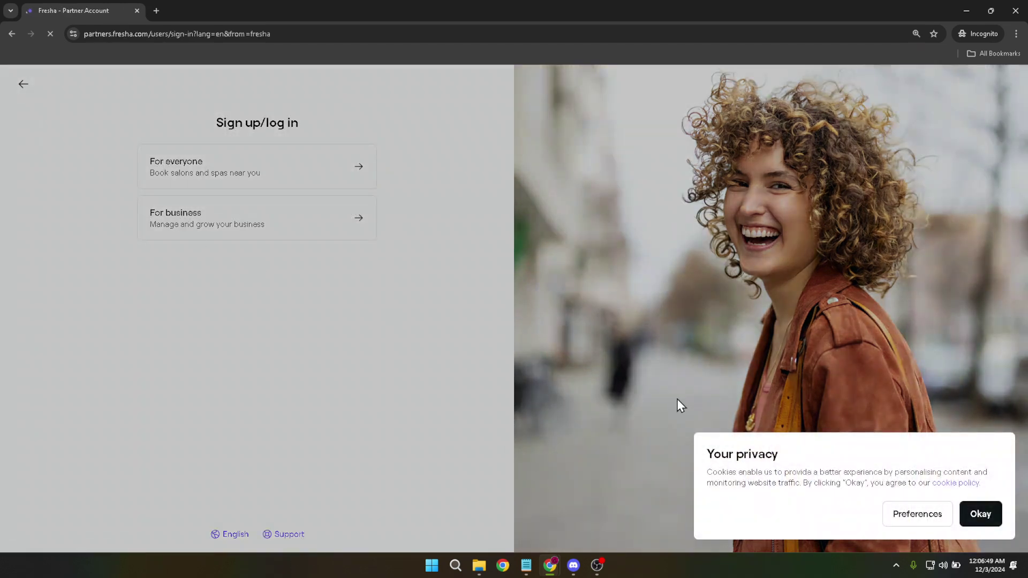
click(980, 515)
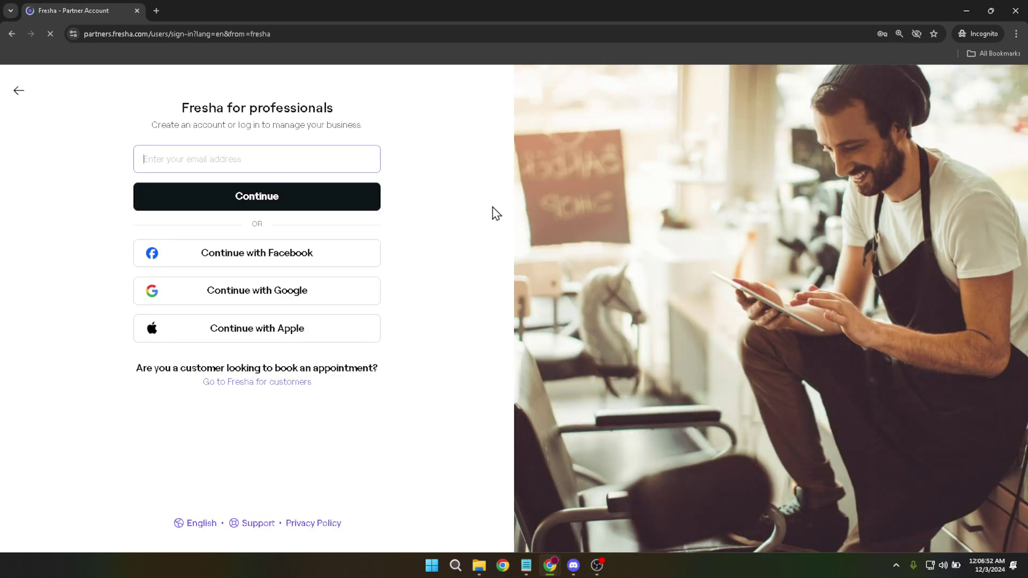
click(239, 293)
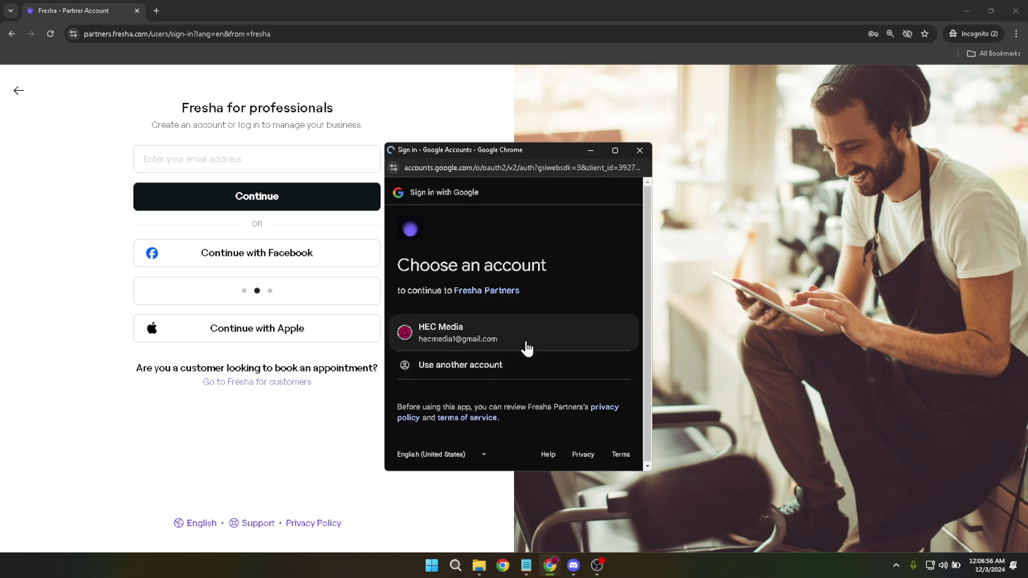
click(435, 335)
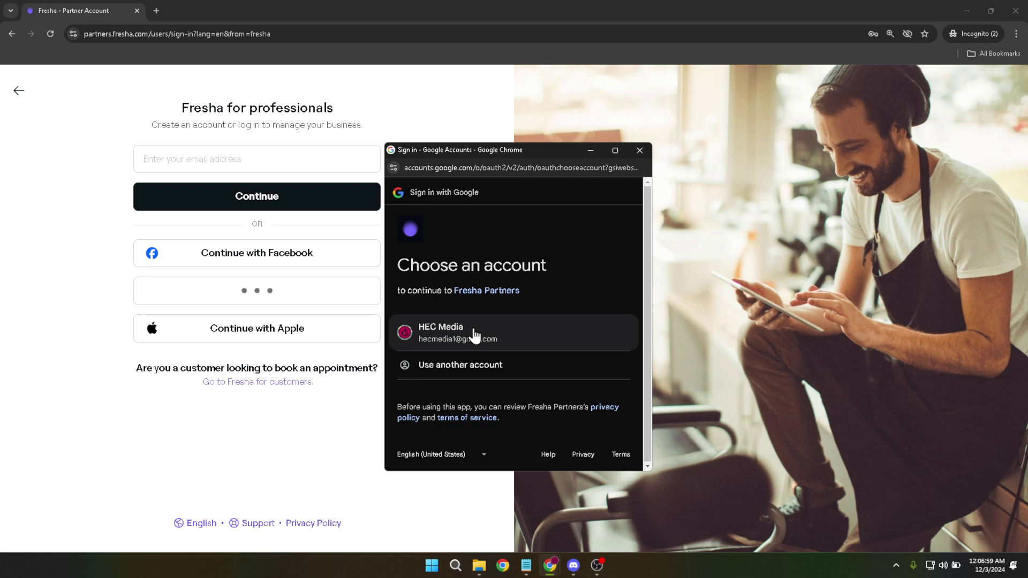
click(474, 331)
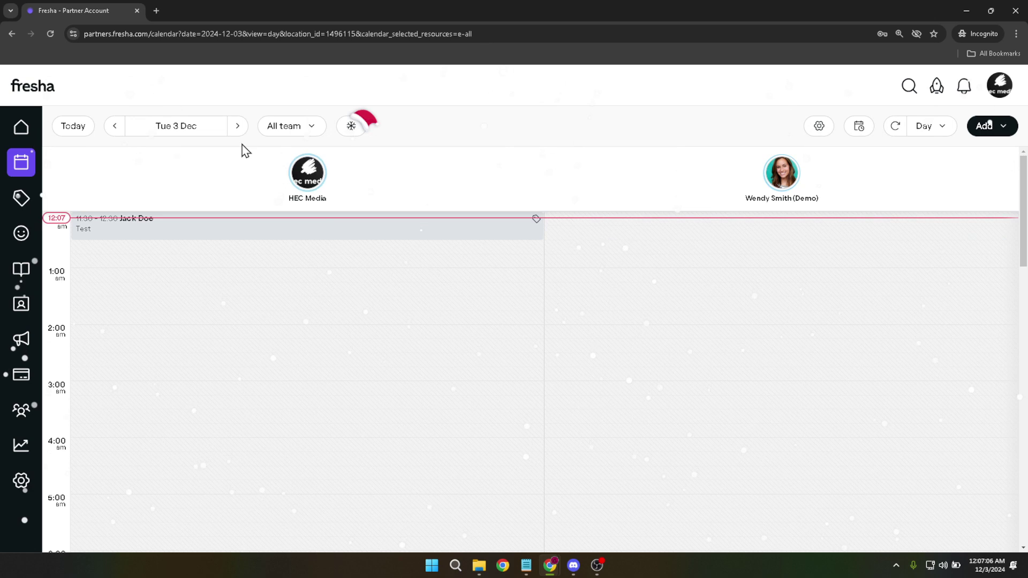
Open the details of the HEC Media location from the business setup in the workspace settings
click(21, 128)
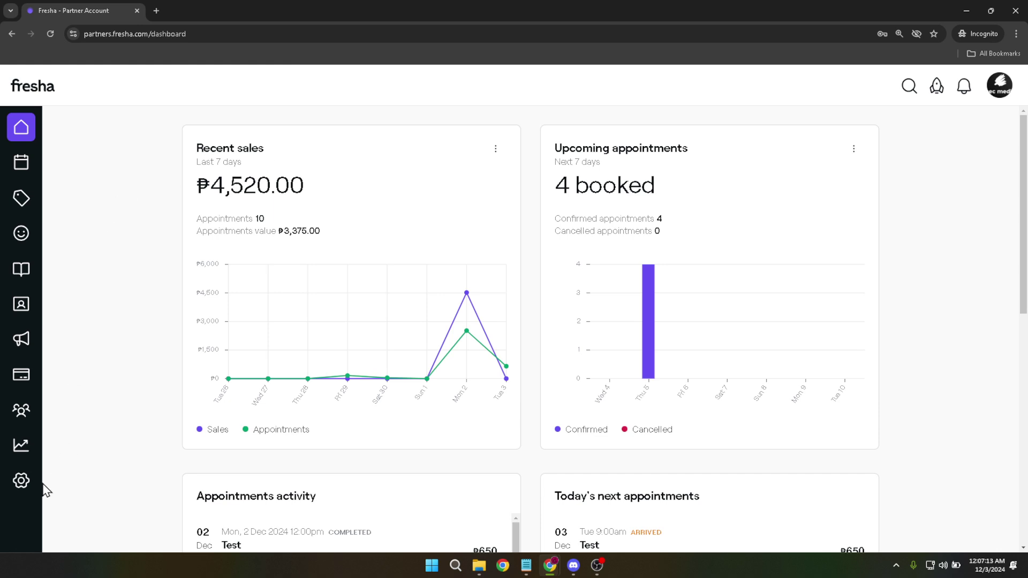
click(21, 482)
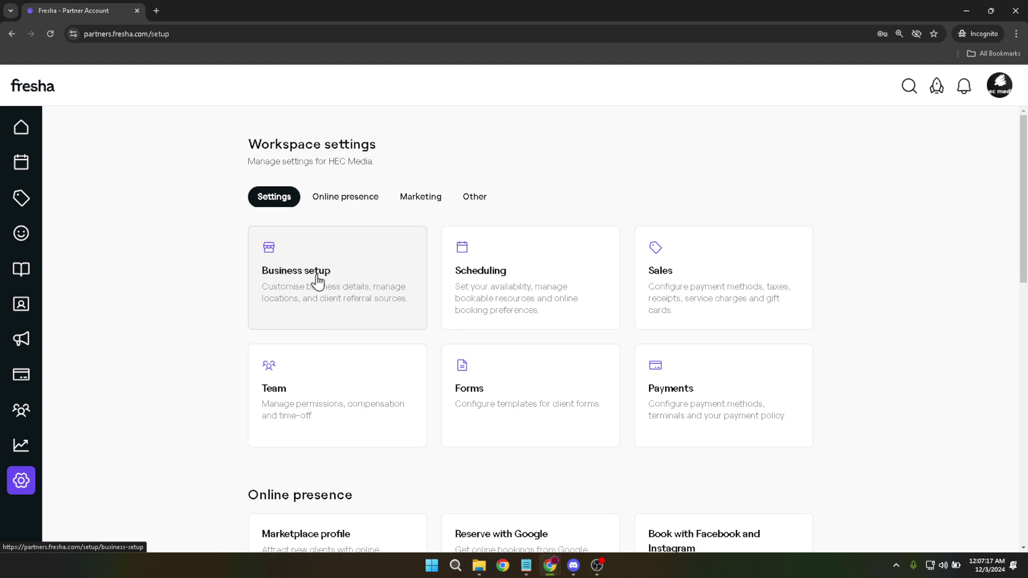
click(318, 281)
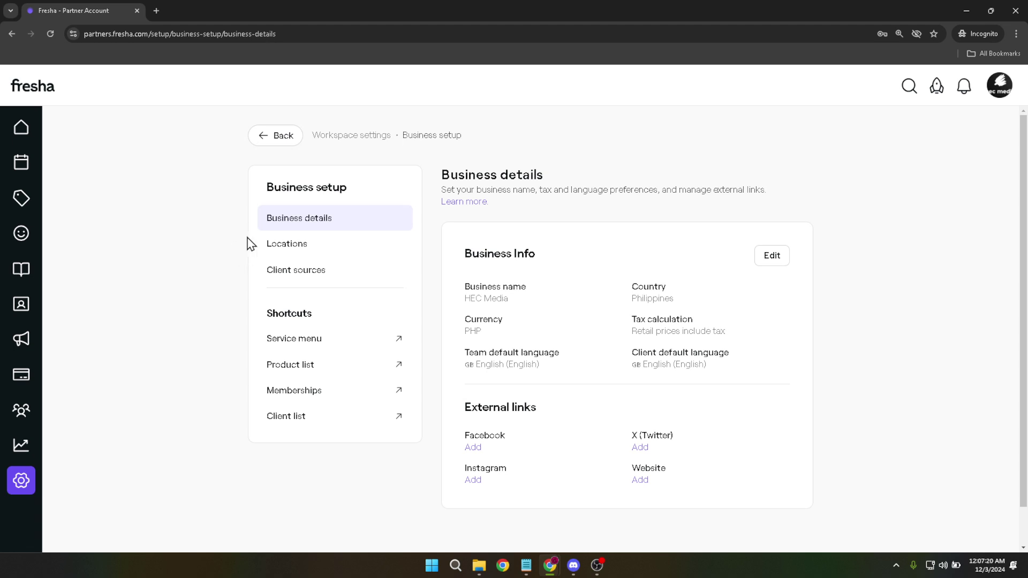
click(283, 251)
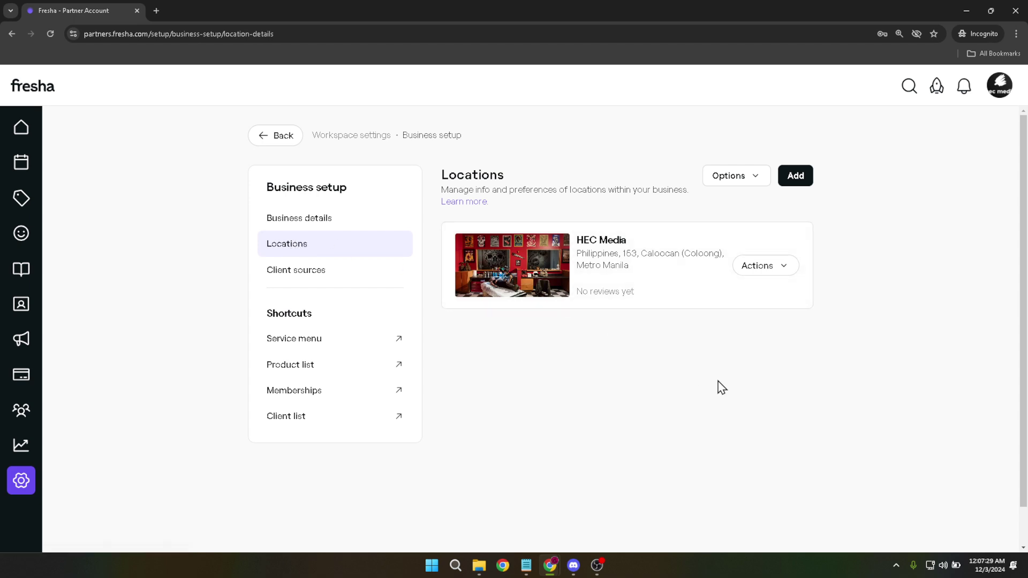
click(770, 269)
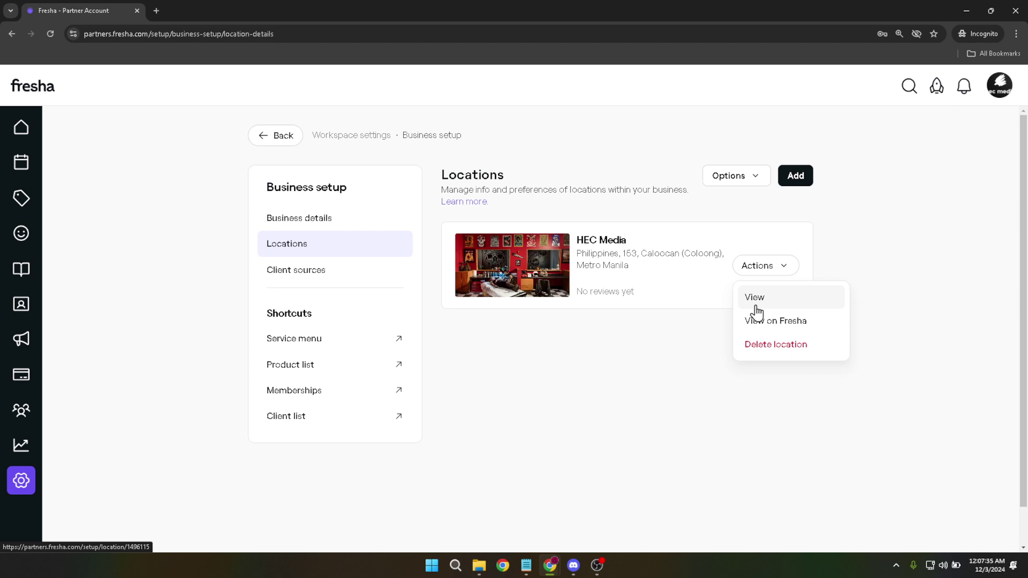
click(756, 309)
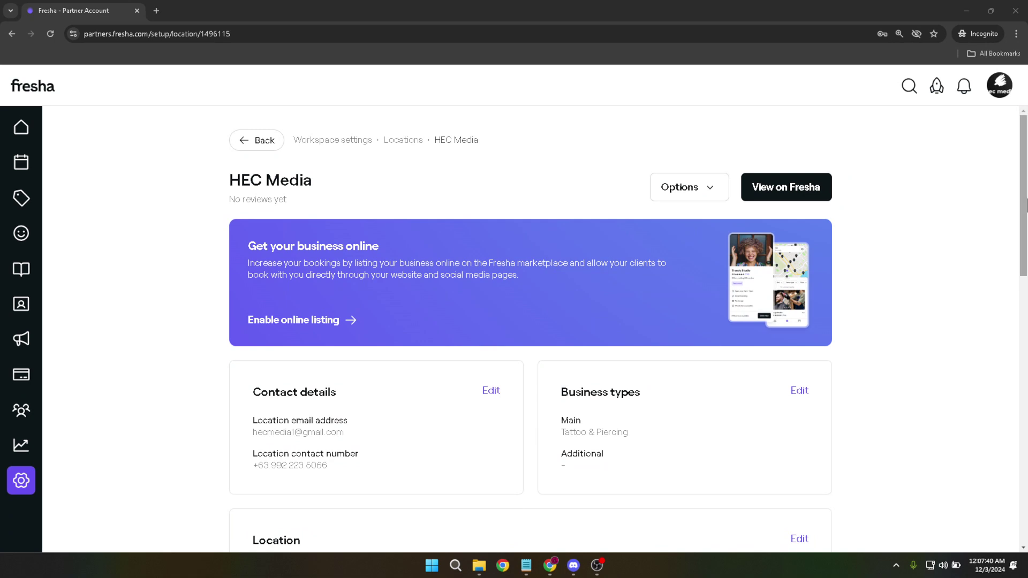
Open the location's address for editing and review its address, map location and billing details
drag(1023, 188, 998, 322)
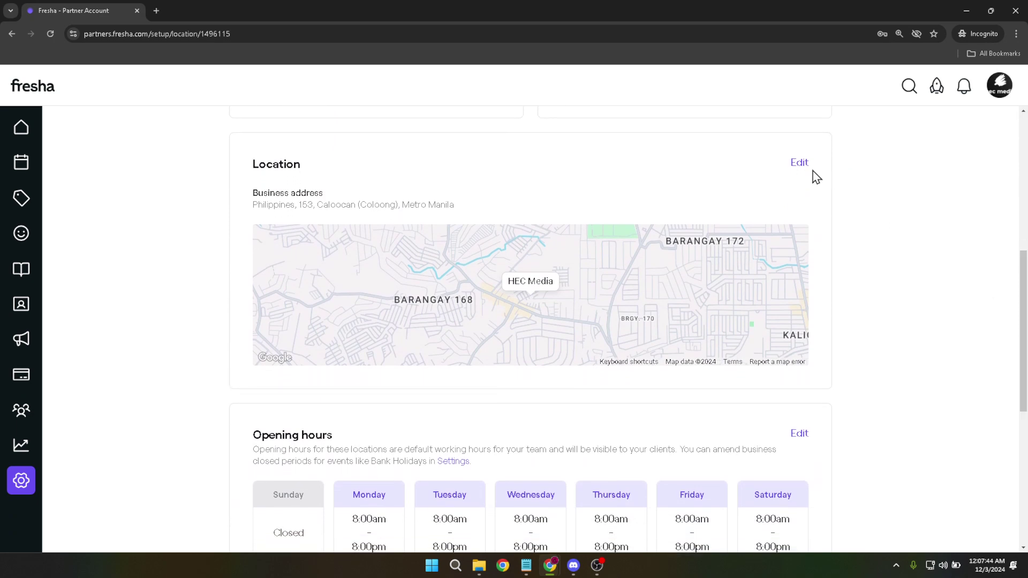
click(801, 165)
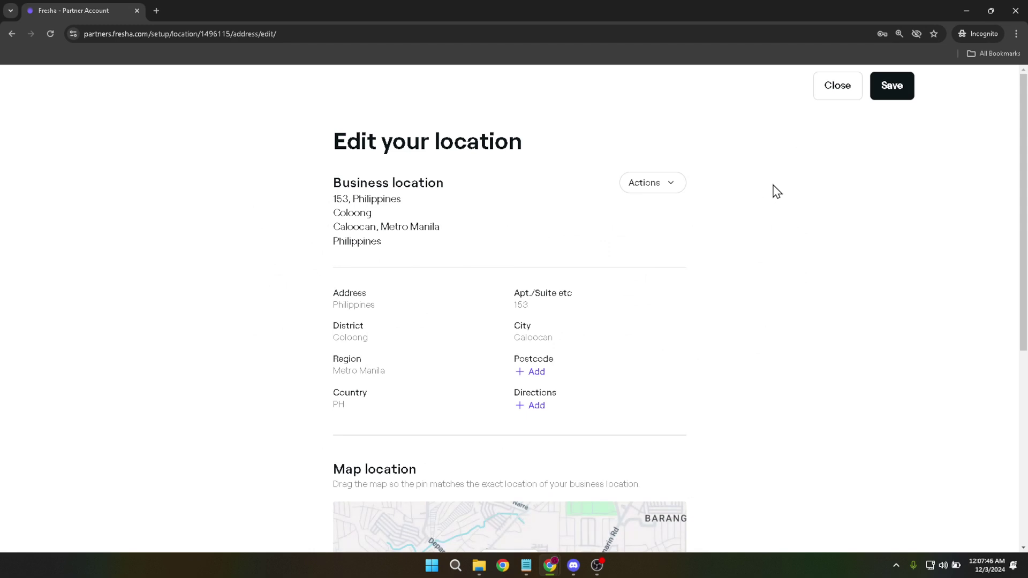
scroll(766, 278, down, 3)
scroll(769, 279, down, 2)
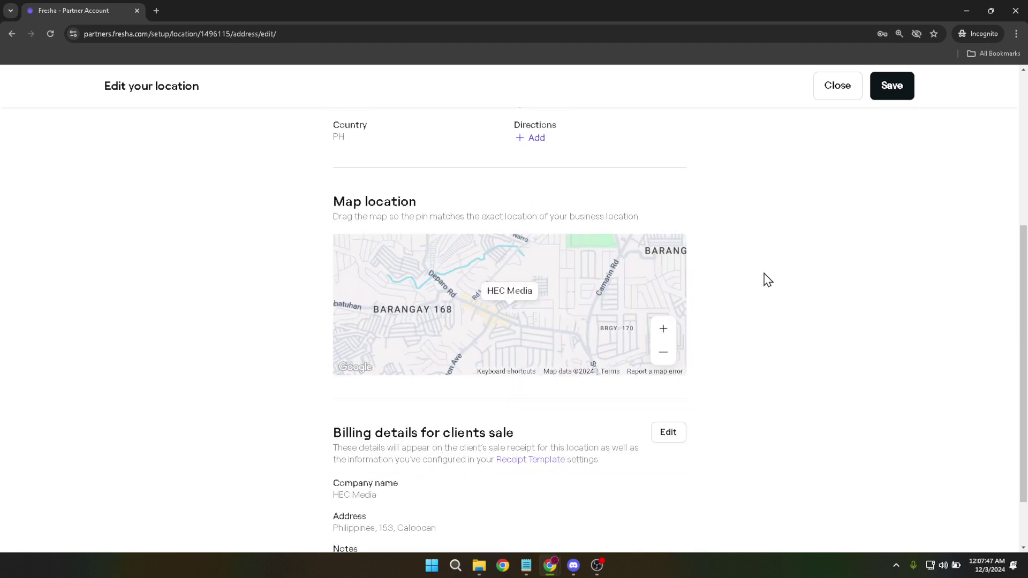
scroll(752, 284, down, 2)
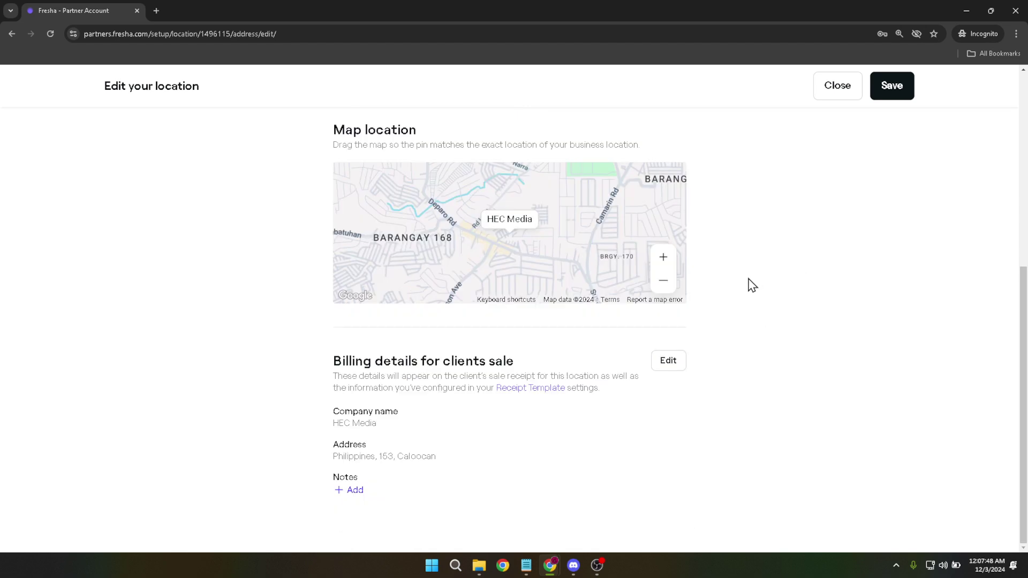
scroll(750, 285, up, 6)
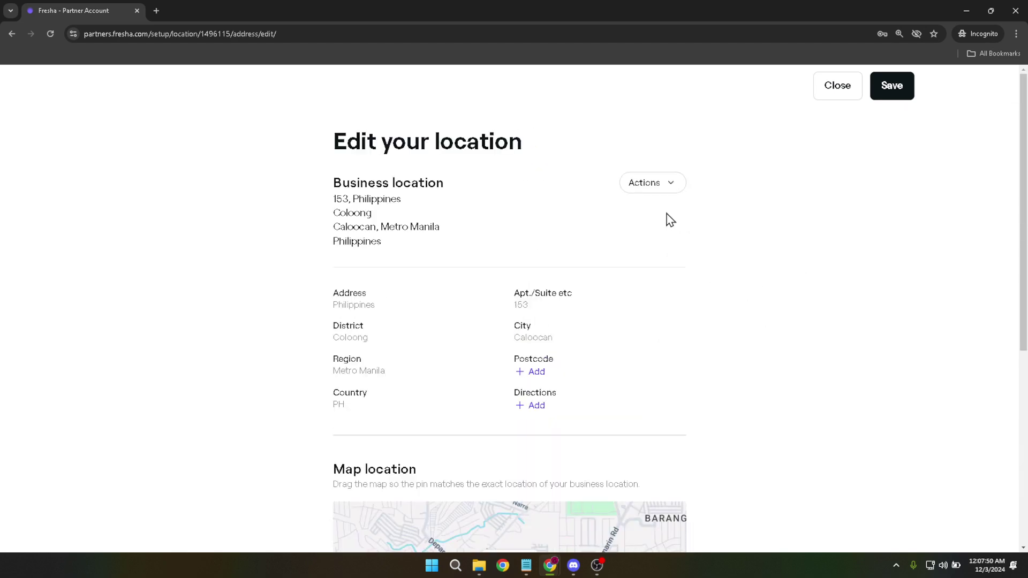
click(656, 187)
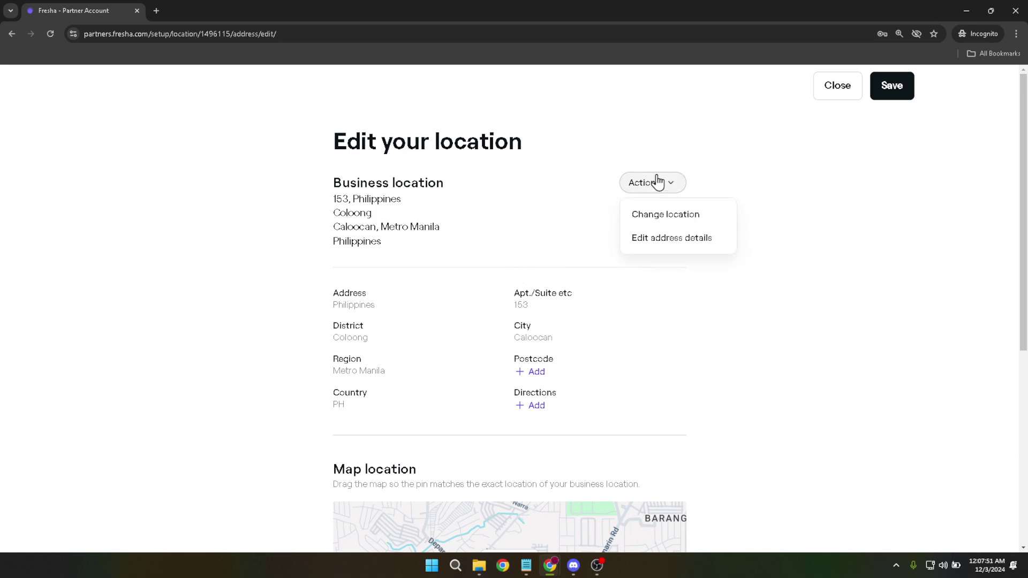
click(671, 217)
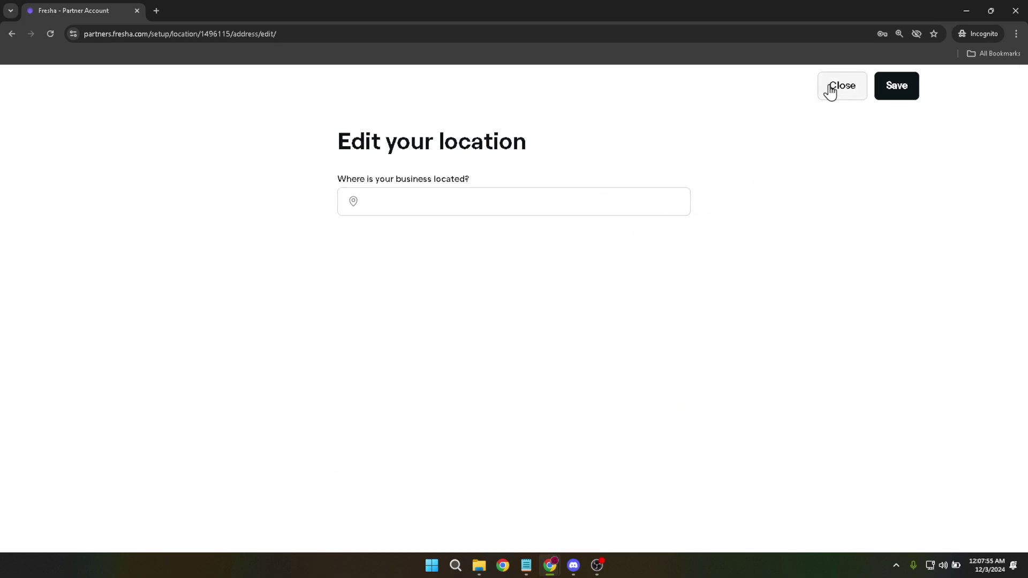
click(12, 34)
Change the Apt./Suite number in the location's business address details and save the updated location
scroll(551, 287, up, 7)
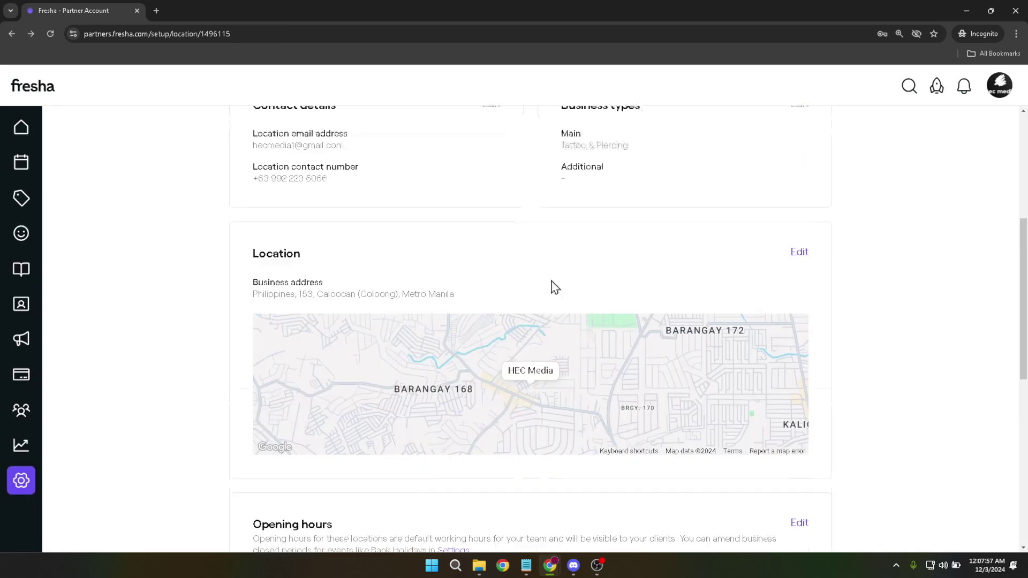
scroll(711, 340, down, 3)
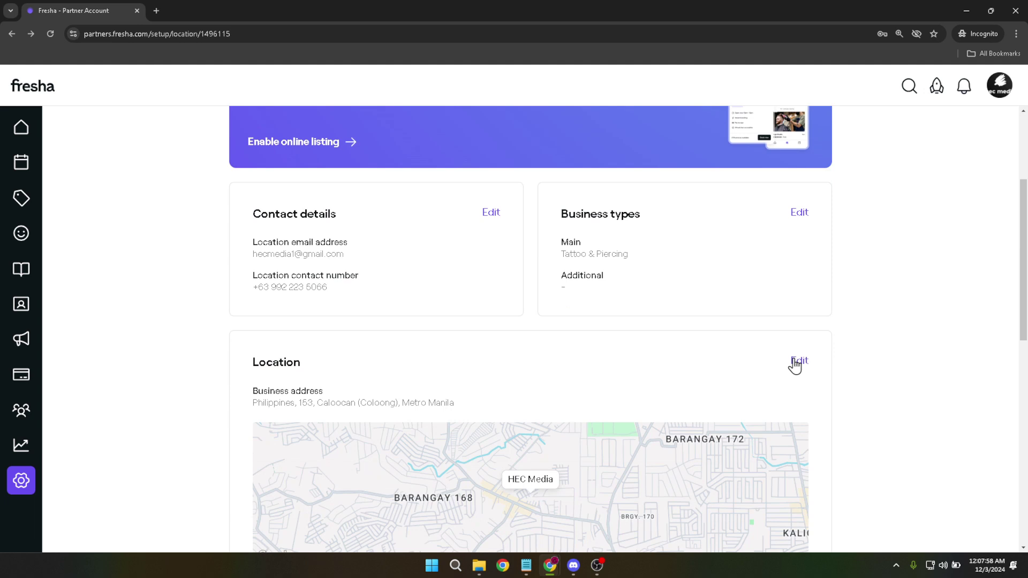
click(800, 361)
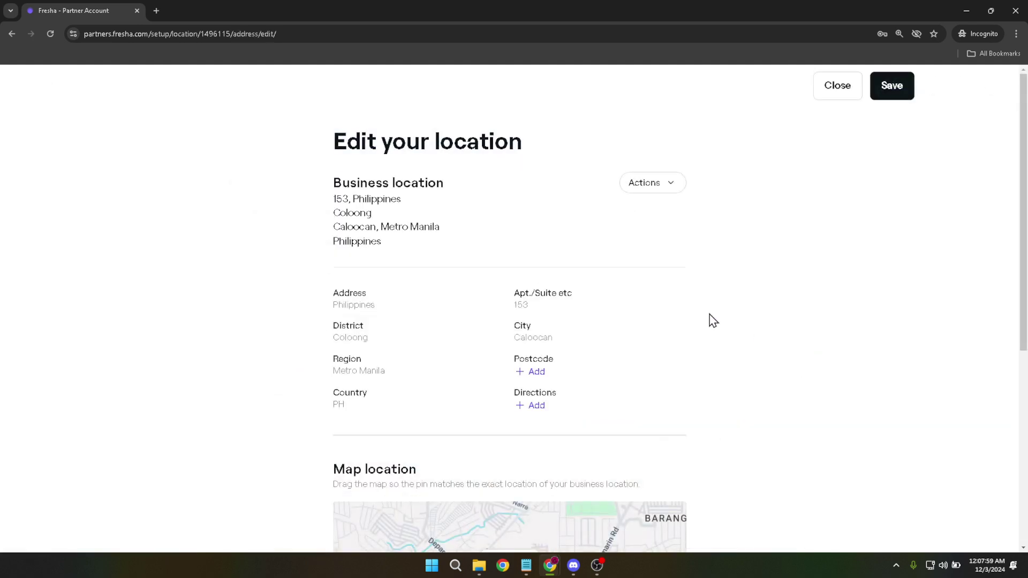
click(659, 181)
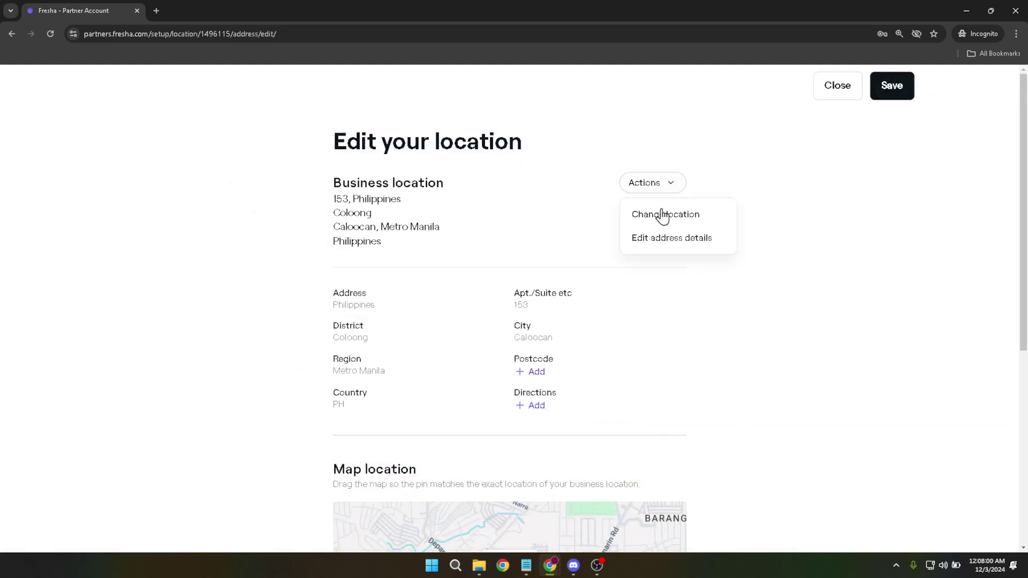
click(666, 241)
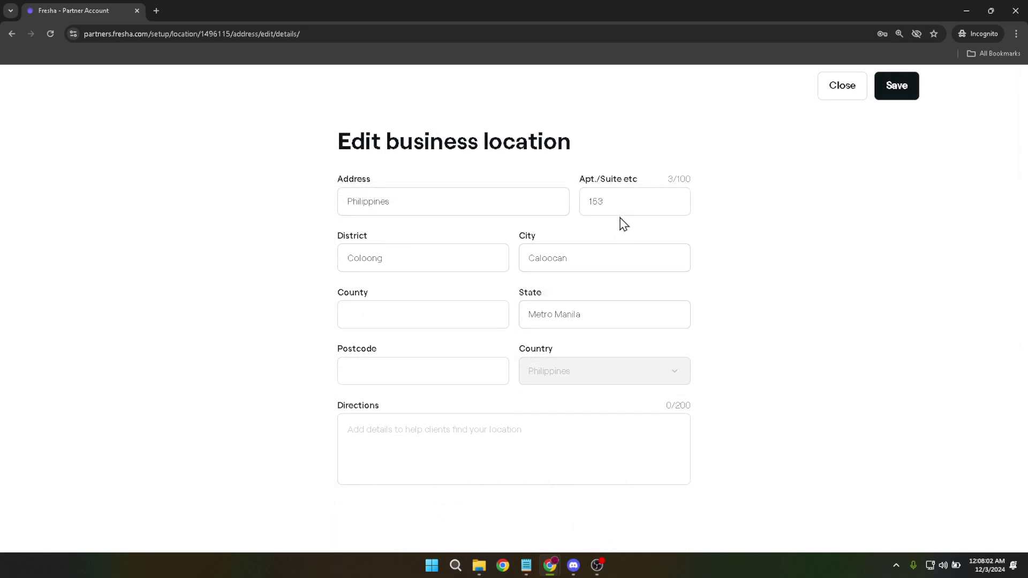
click(625, 204)
key(Return)
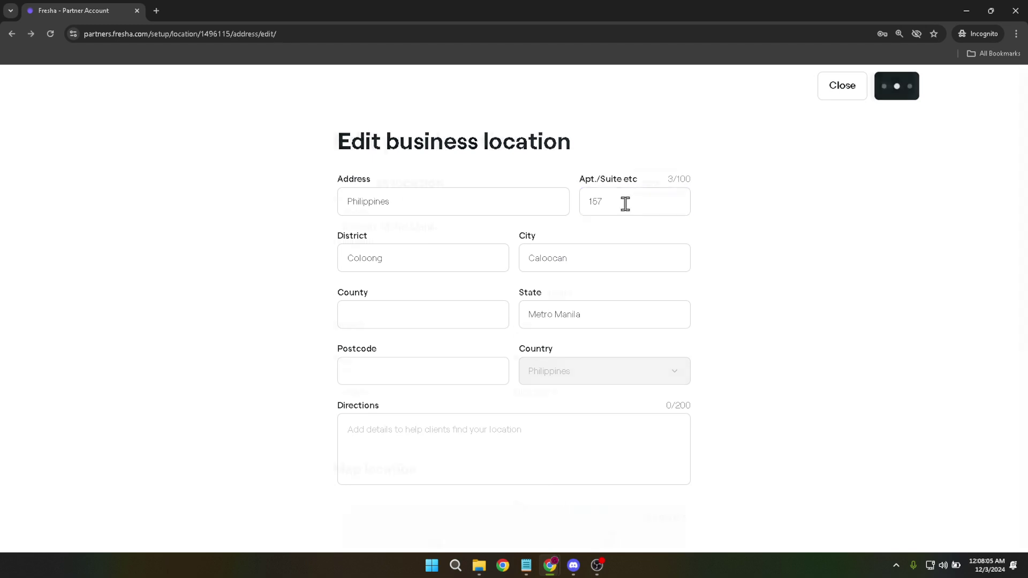
click(897, 86)
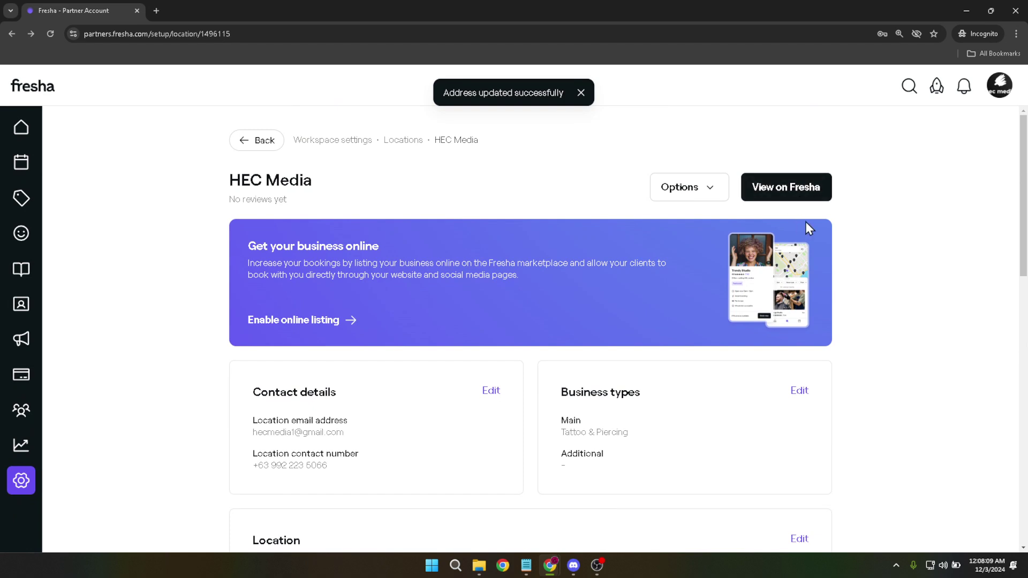
Check the updated business address in the Location section of the location's details
scroll(807, 225, down, 5)
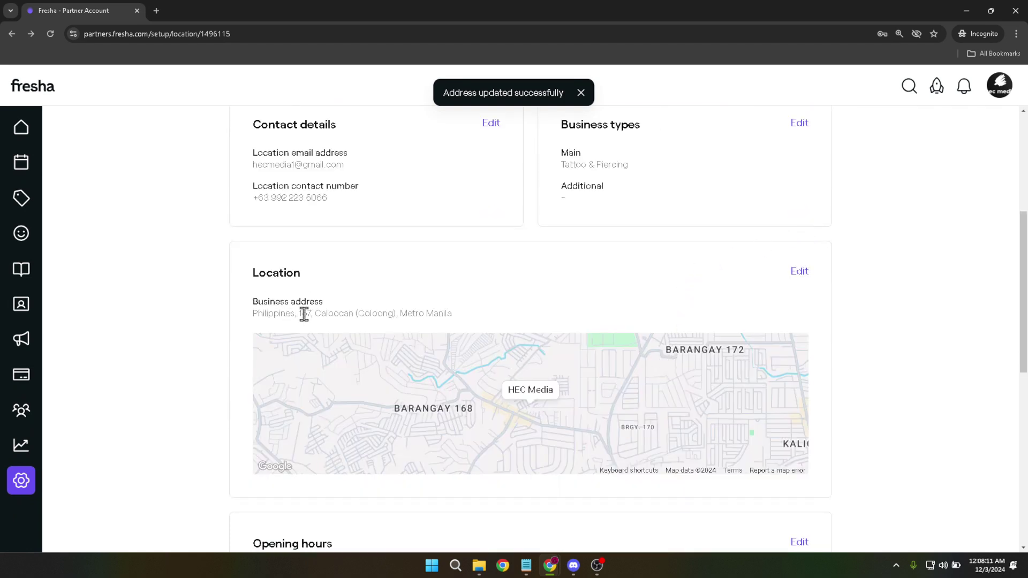
drag(302, 314, 554, 318)
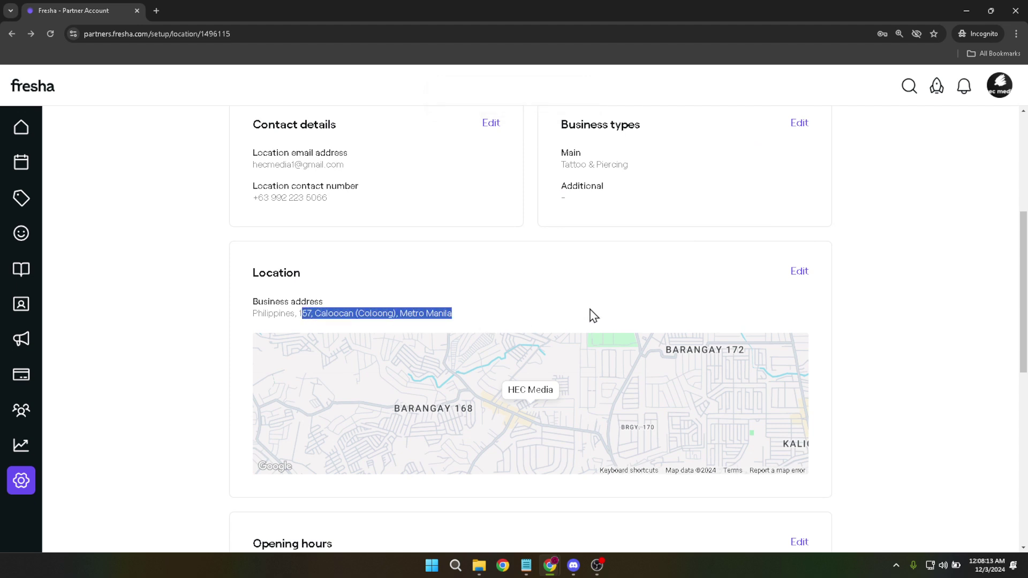
click(914, 293)
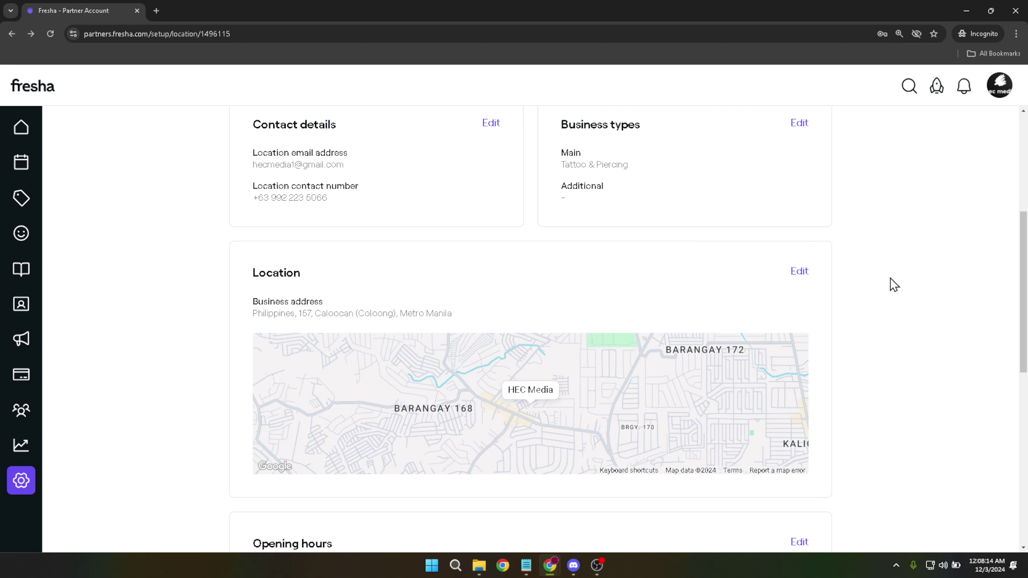
Review the location's opening hours, billing, tax, receipt and tipping settings, and return to the home dashboard
scroll(884, 278, down, 5)
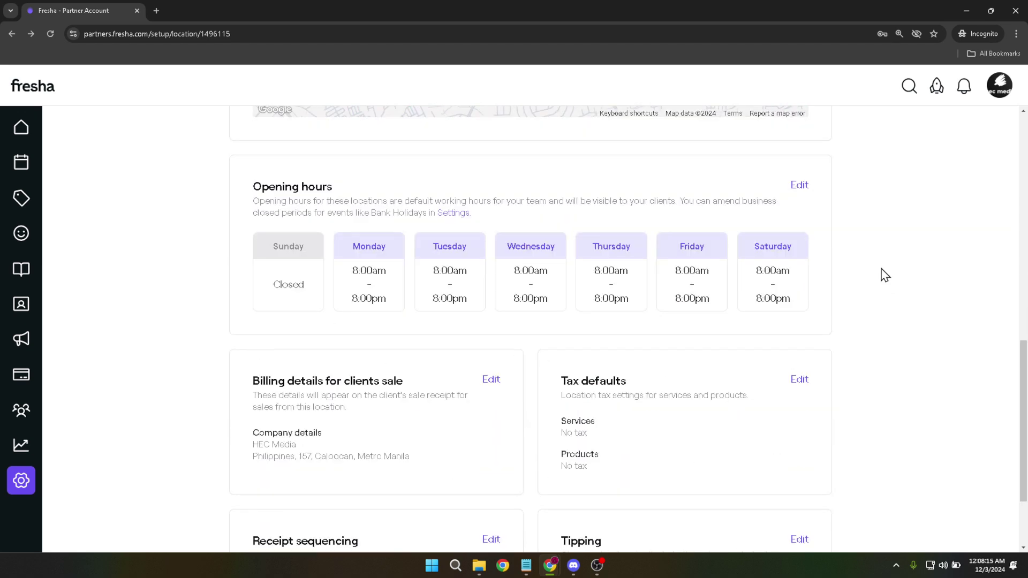
scroll(884, 273, down, 2)
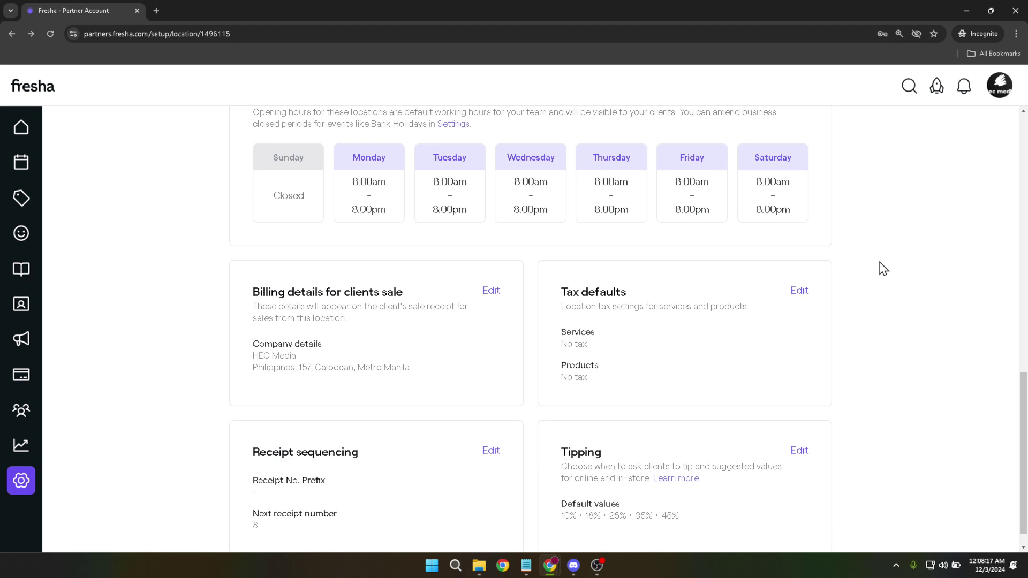
scroll(885, 269, down, 1)
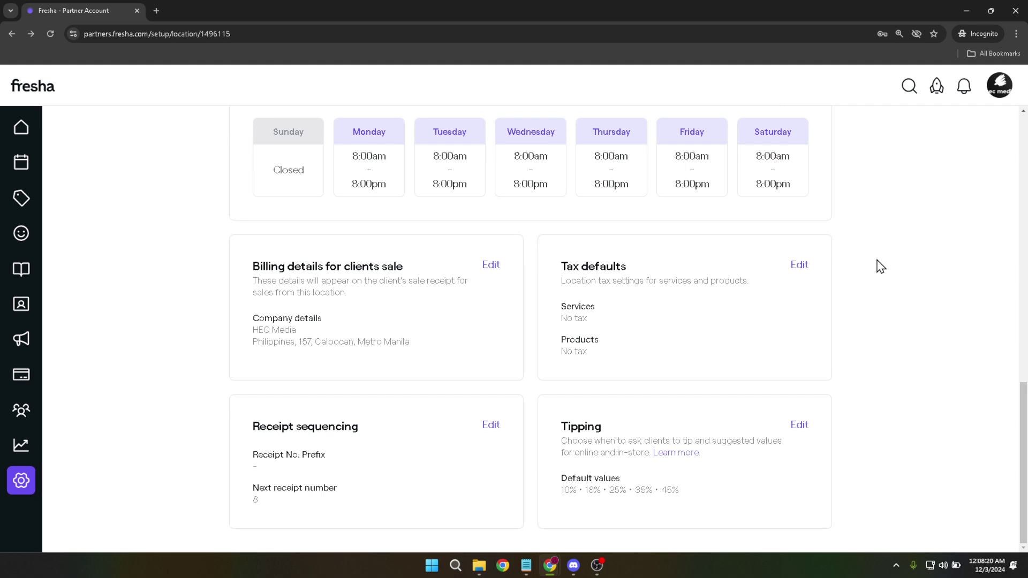
scroll(878, 262, up, 10)
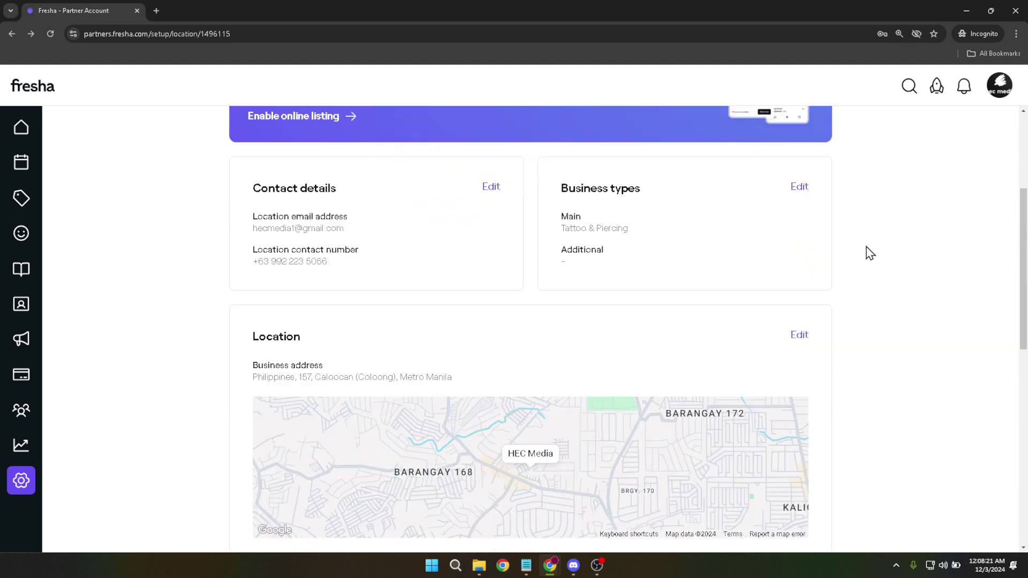
scroll(870, 253, up, 4)
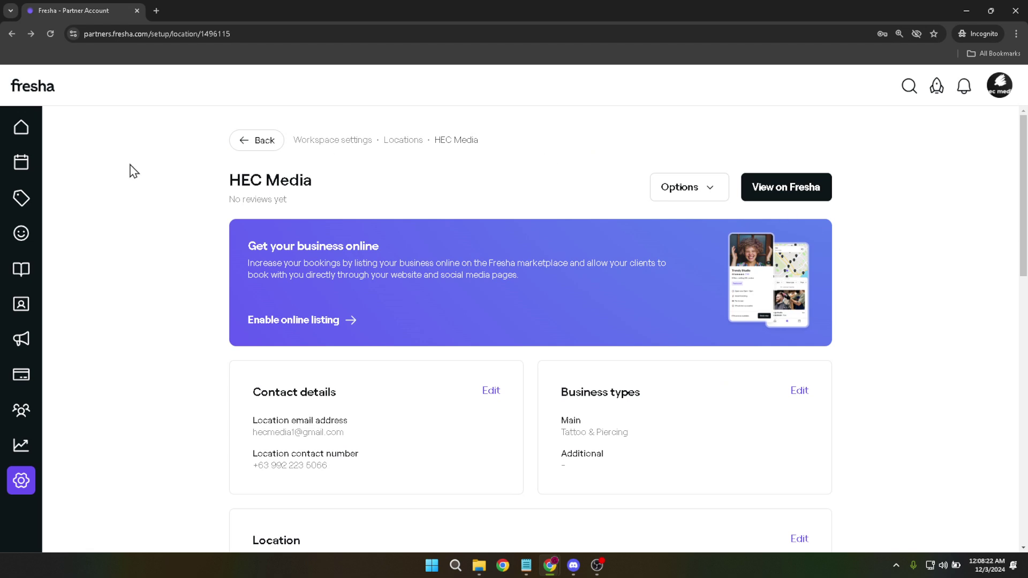
click(14, 131)
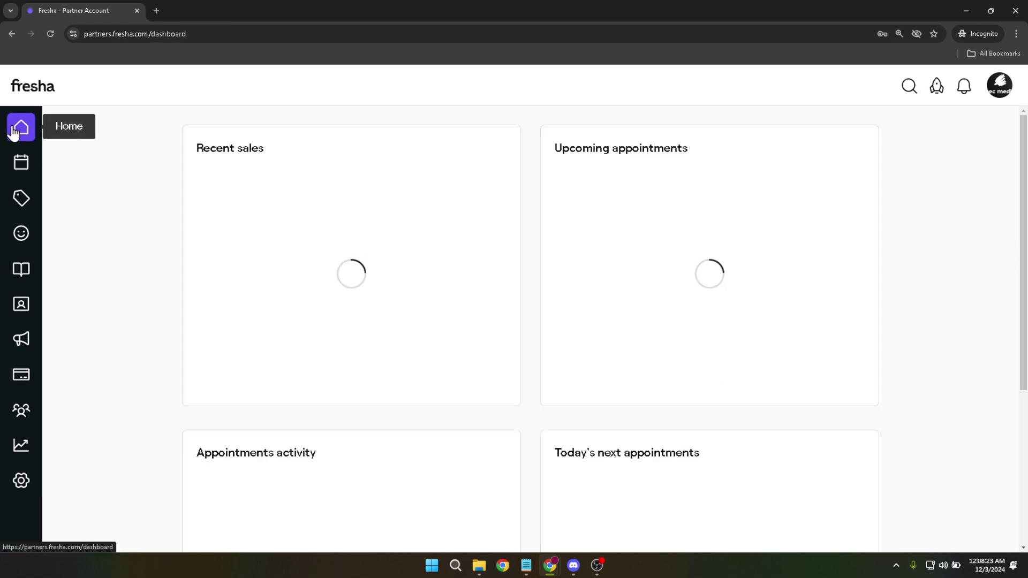